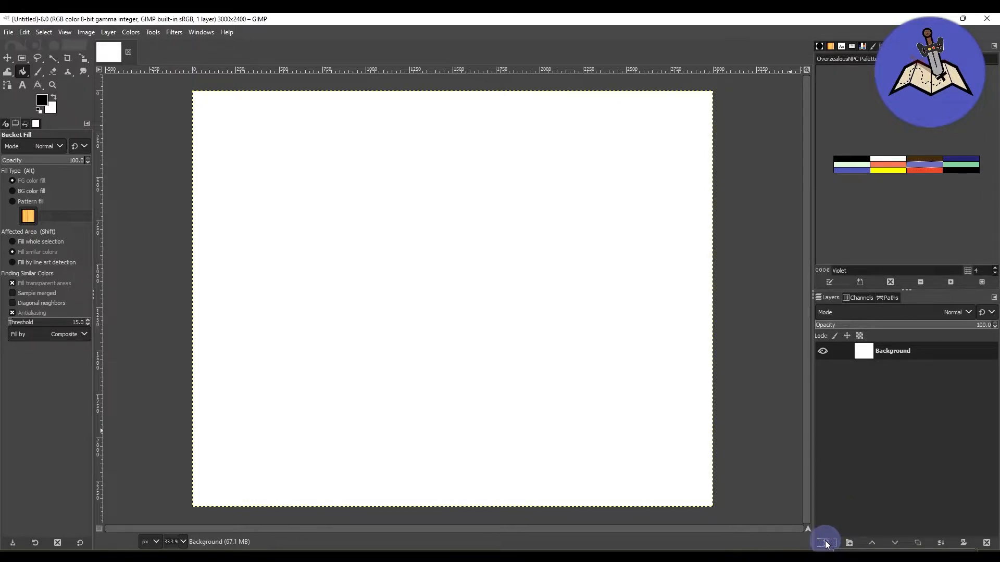
Add four transparent layers above the background and rename the lowest new one as Grid
shift+click(825, 544)
shift+click(826, 544)
shift+click(826, 544)
shift+click(826, 544)
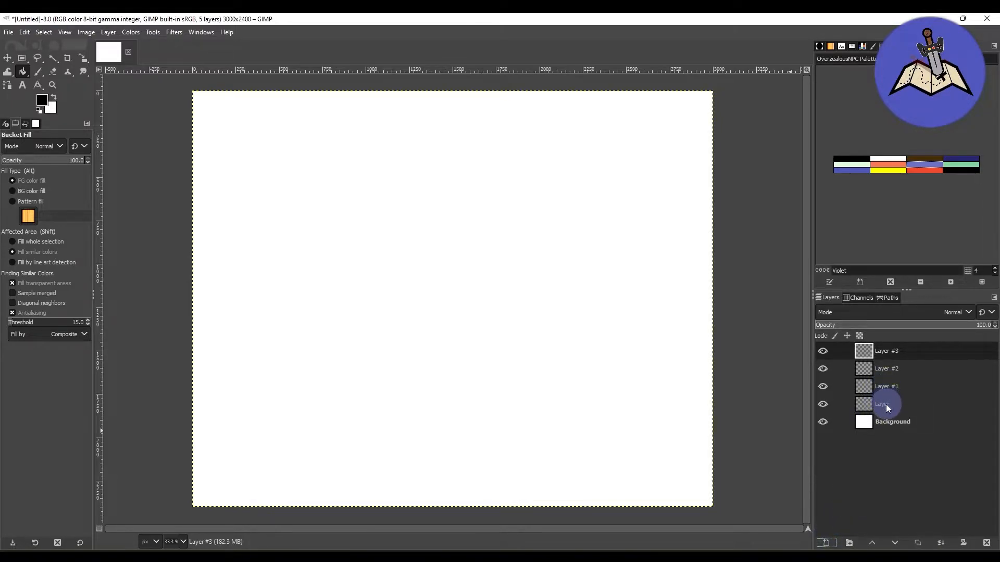
click(886, 404)
double_click(886, 404)
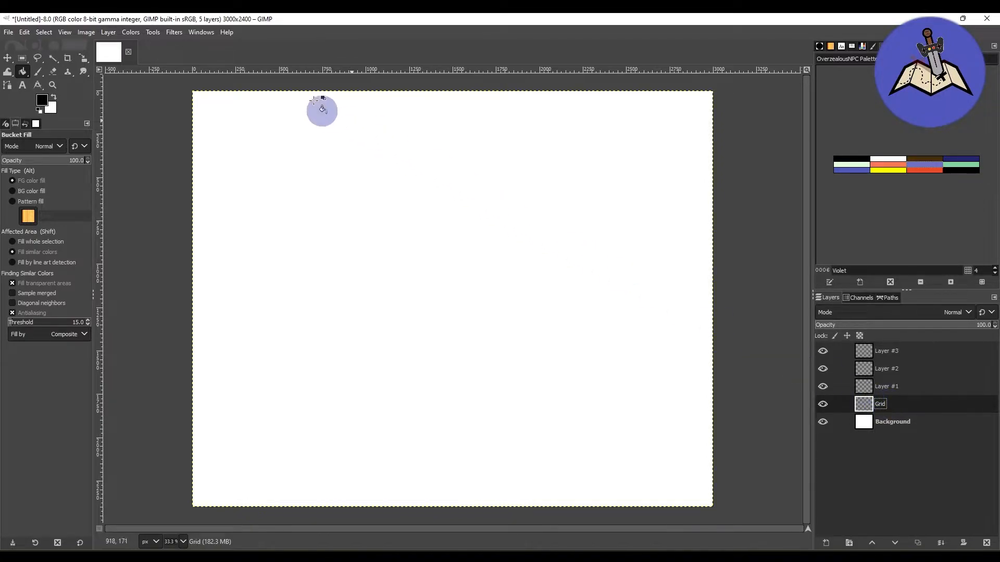
Render a black grid pattern on the Grid layer with 300 px cell width and height and a line width and height of 2
click(175, 32)
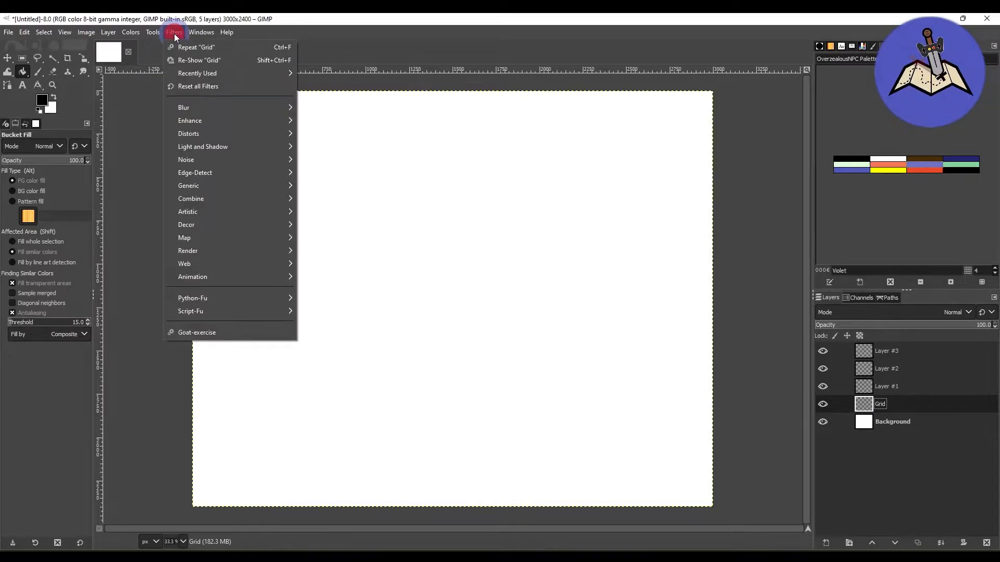
mouse_move(255, 248)
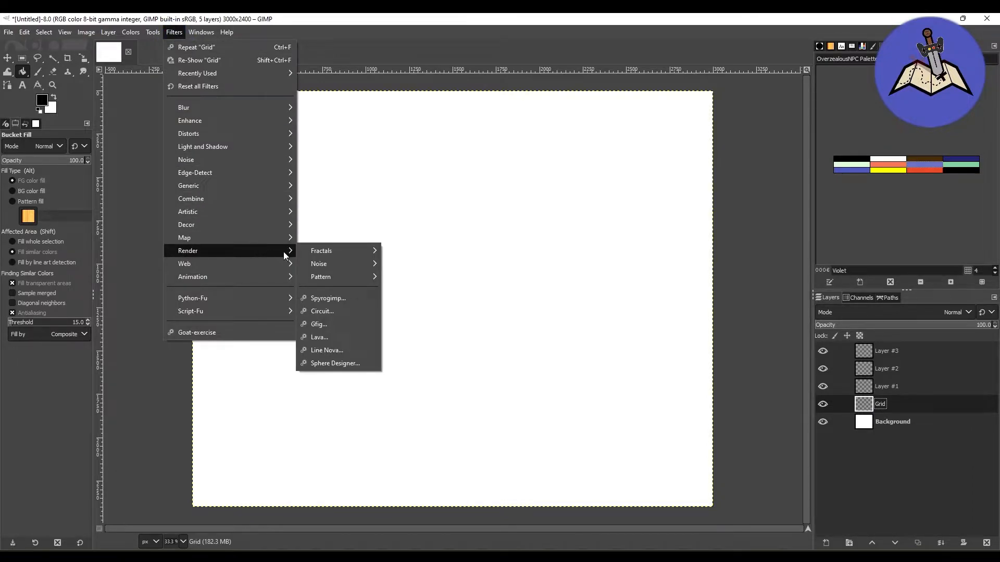
mouse_move(327, 274)
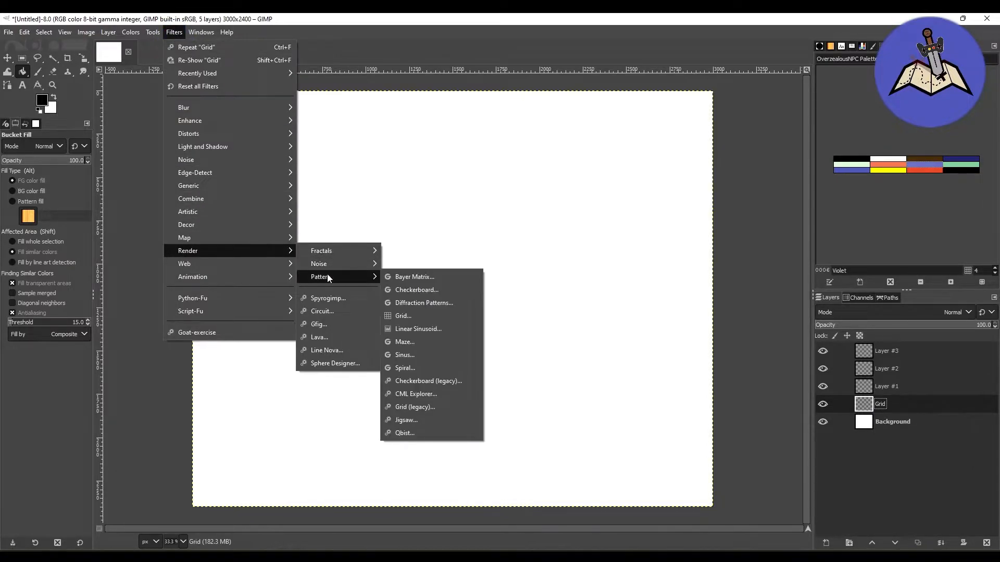
click(408, 315)
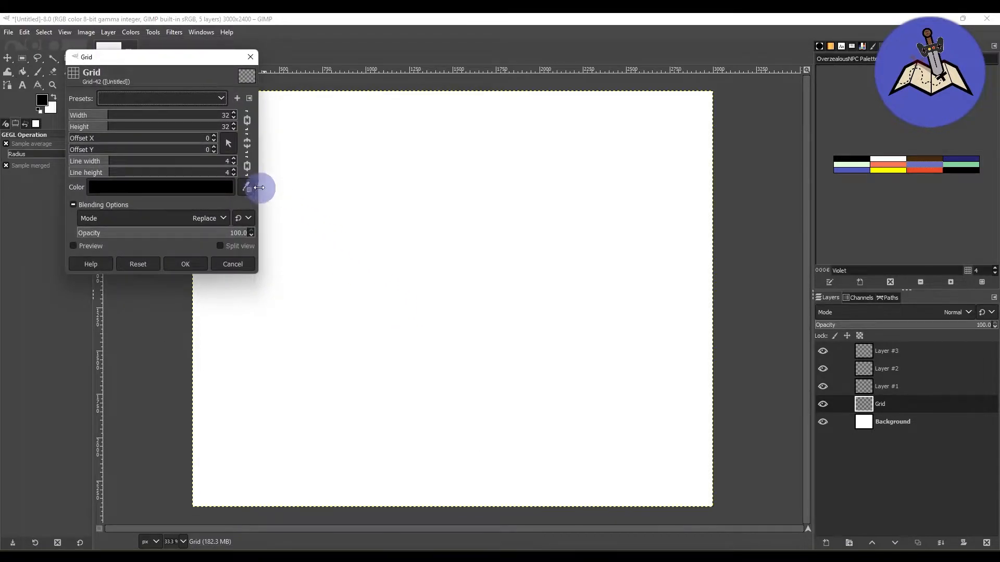
click(225, 117)
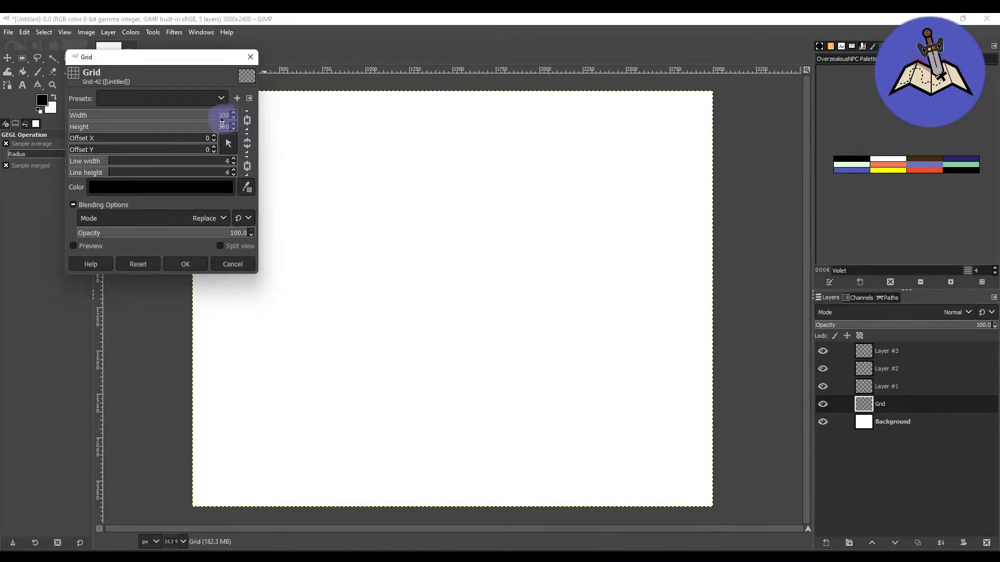
click(233, 164)
click(233, 165)
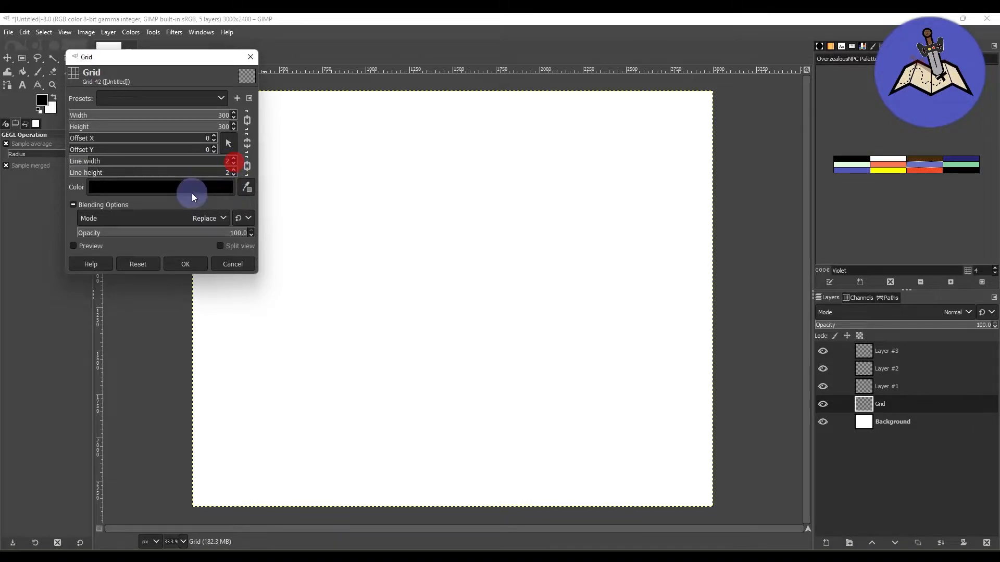
click(184, 264)
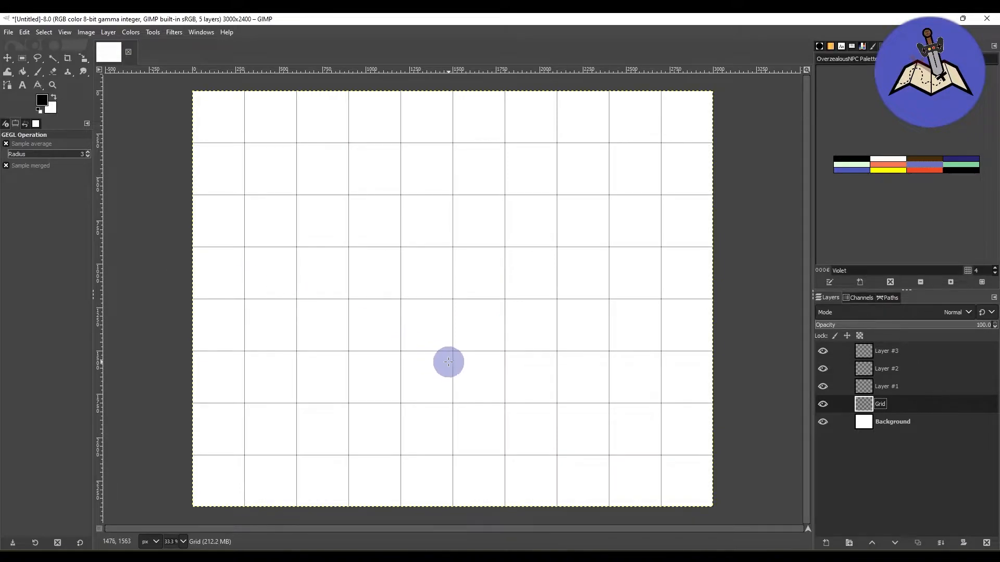
Rename Layer #2 as Wall and paint a rough cave wall around the map's left half with the size 20 Paintbrush and 0.50 jitter
click(889, 369)
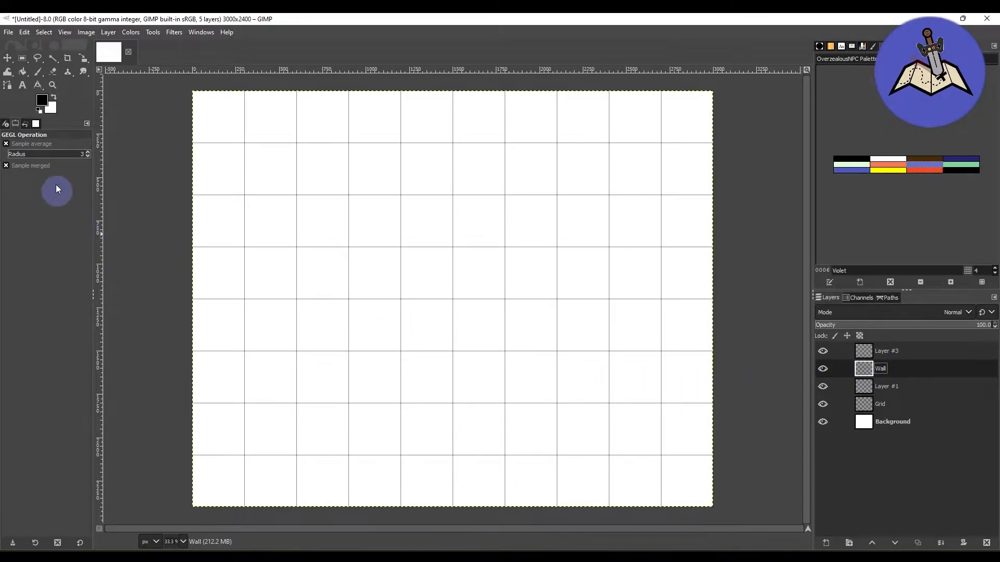
click(37, 70)
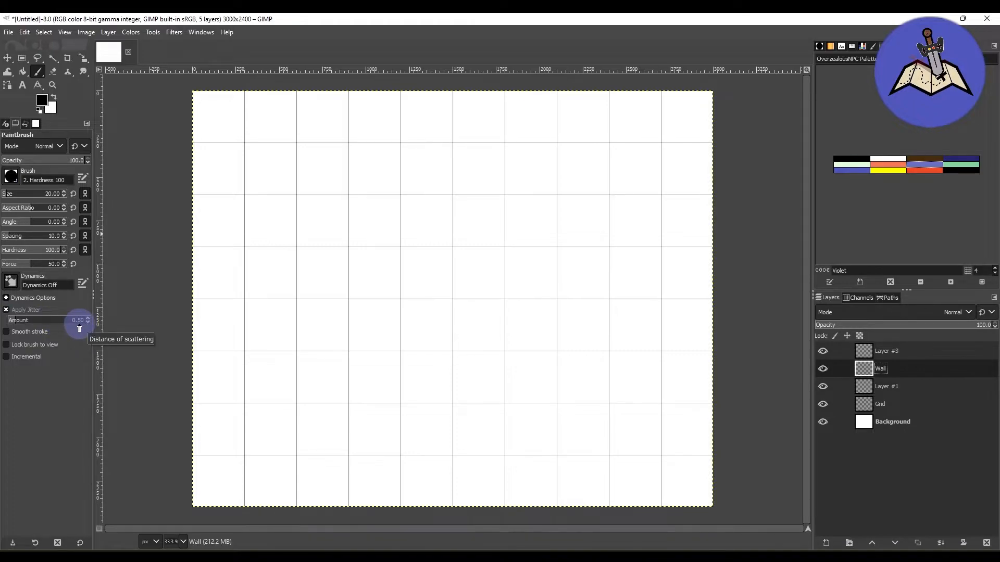
click(401, 511)
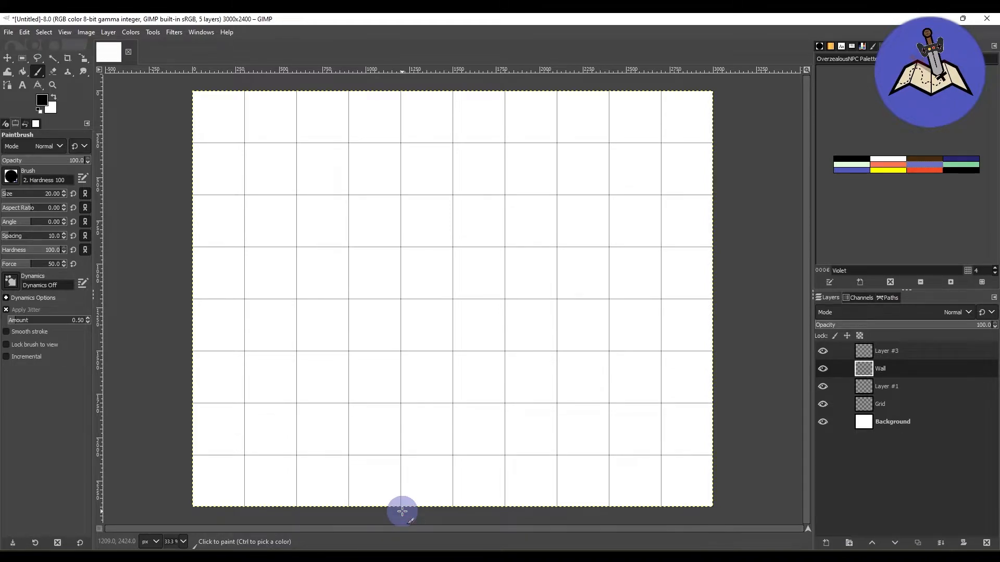
mouse_move(403, 511)
mouse_down()
mouse_move(403, 454)
mouse_move(390, 443)
mouse_move(348, 440)
mouse_move(306, 456)
mouse_move(246, 446)
mouse_move(242, 295)
mouse_move(401, 302)
mouse_move(405, 252)
mouse_move(374, 229)
mouse_move(314, 251)
mouse_move(245, 246)
mouse_move(239, 155)
mouse_move(244, 140)
mouse_move(414, 152)
mouse_move(452, 142)
mouse_up()
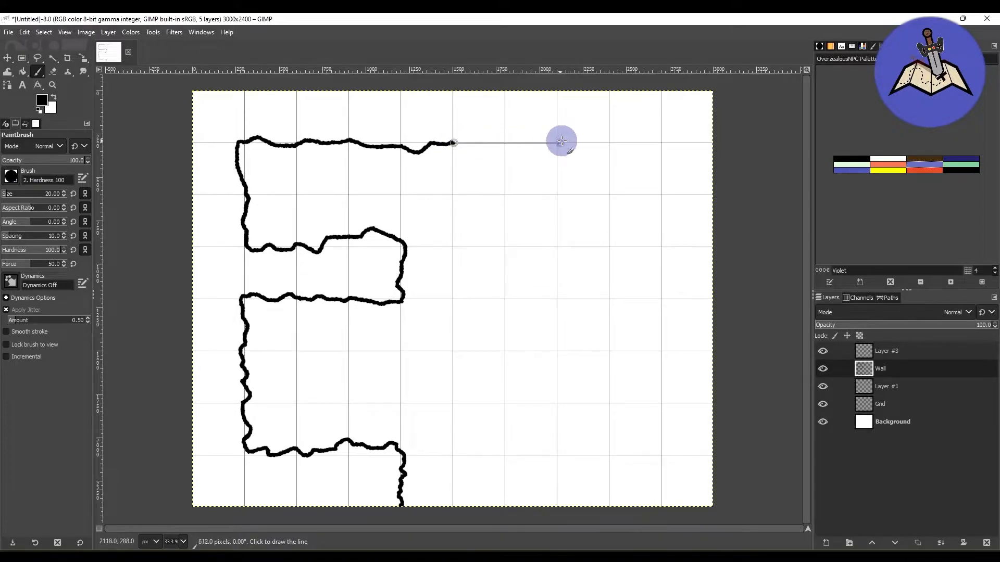
Continue the wall with straight grid-aligned lines around the map's right half, including a two-by-one-cell notch, down to the canvas's bottom edge
shift+click(662, 142)
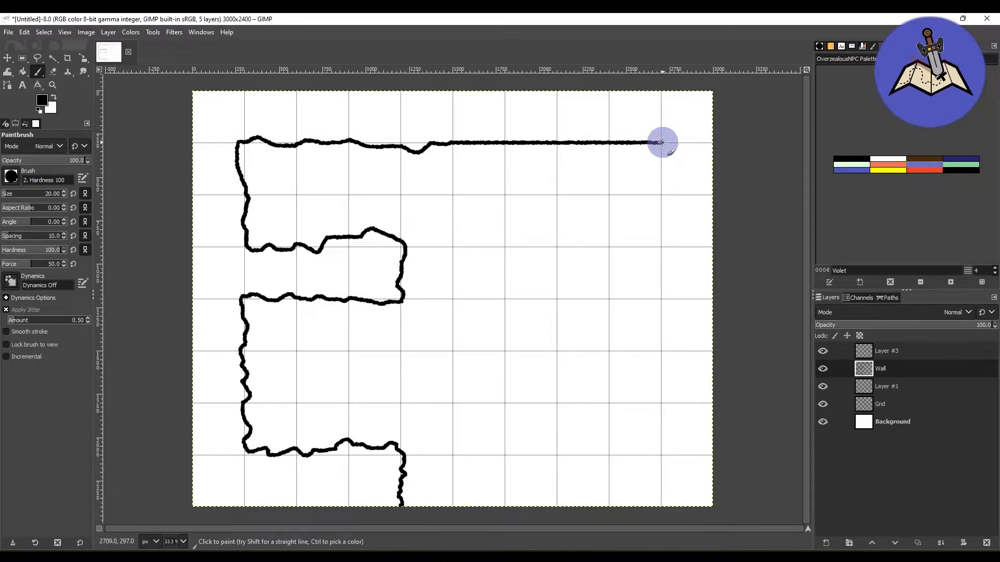
shift+click(663, 247)
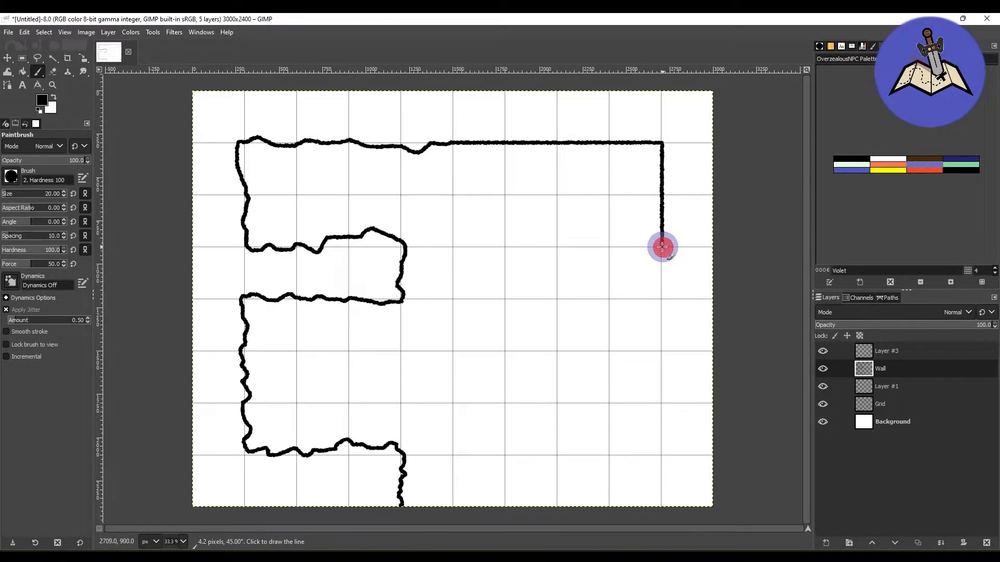
shift+click(559, 248)
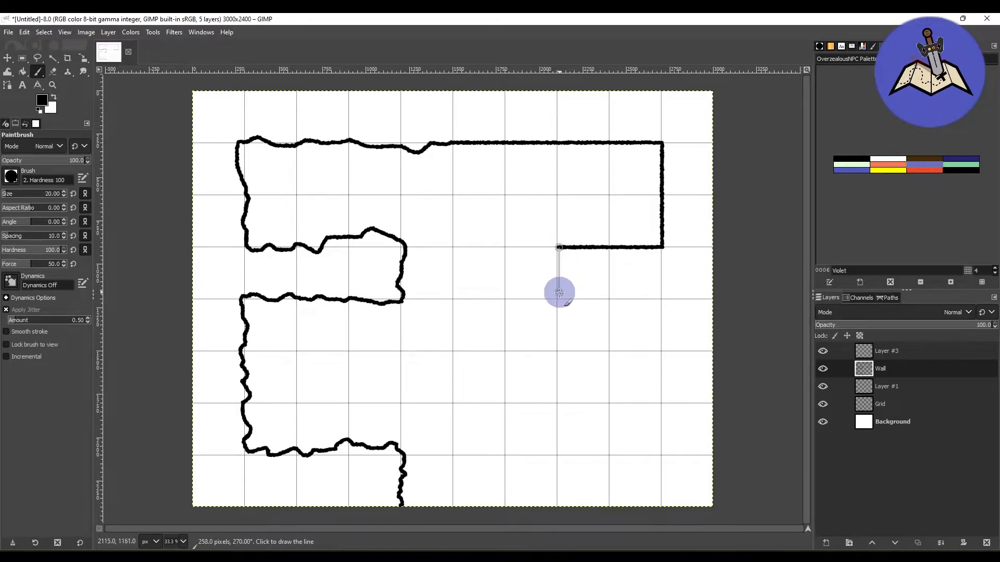
shift+click(559, 298)
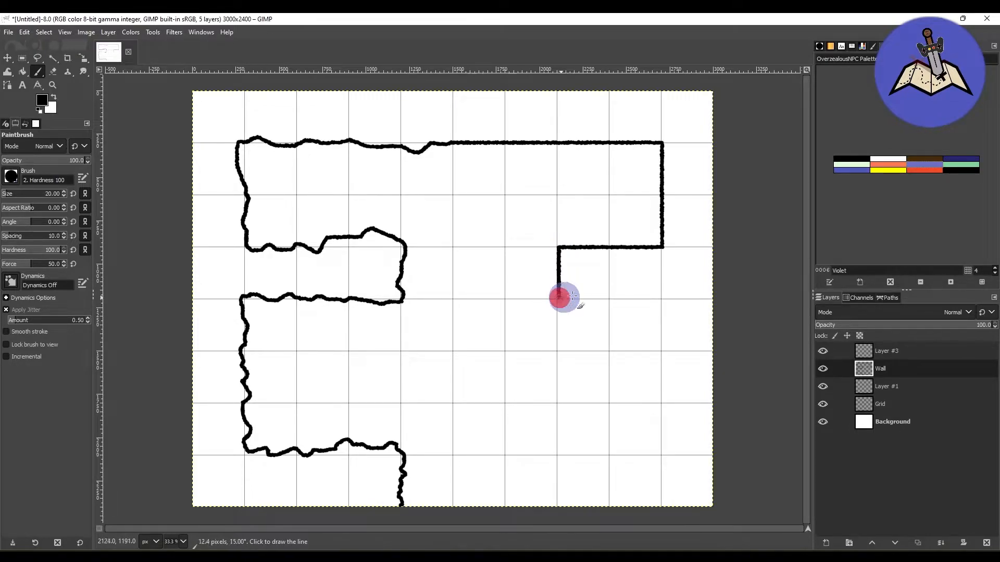
shift+click(661, 296)
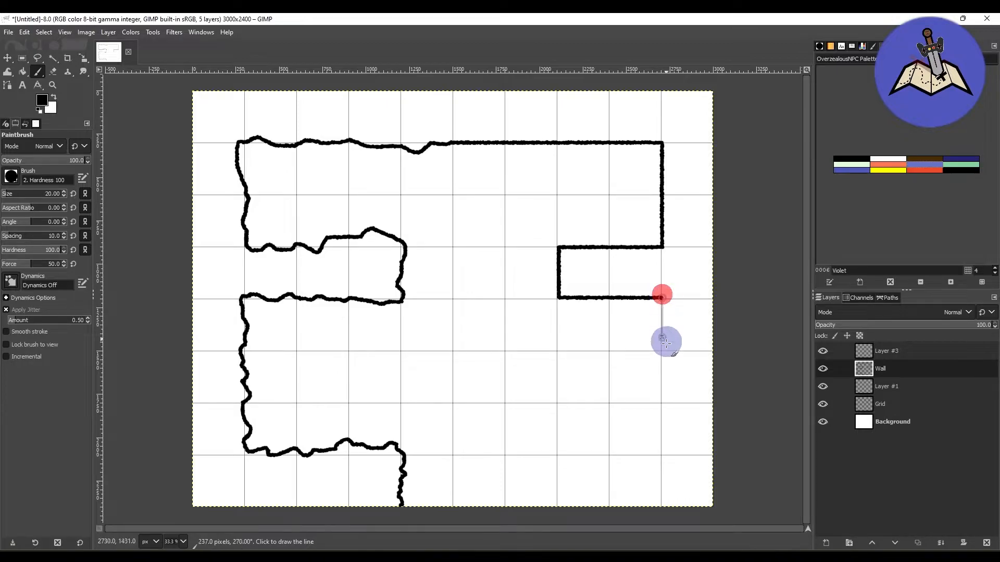
shift+click(662, 454)
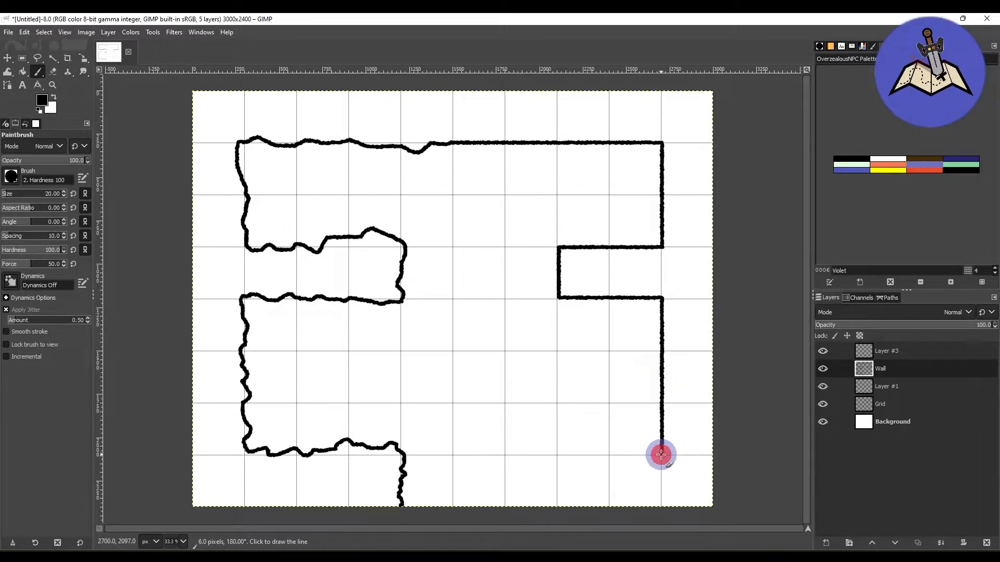
shift+click(505, 455)
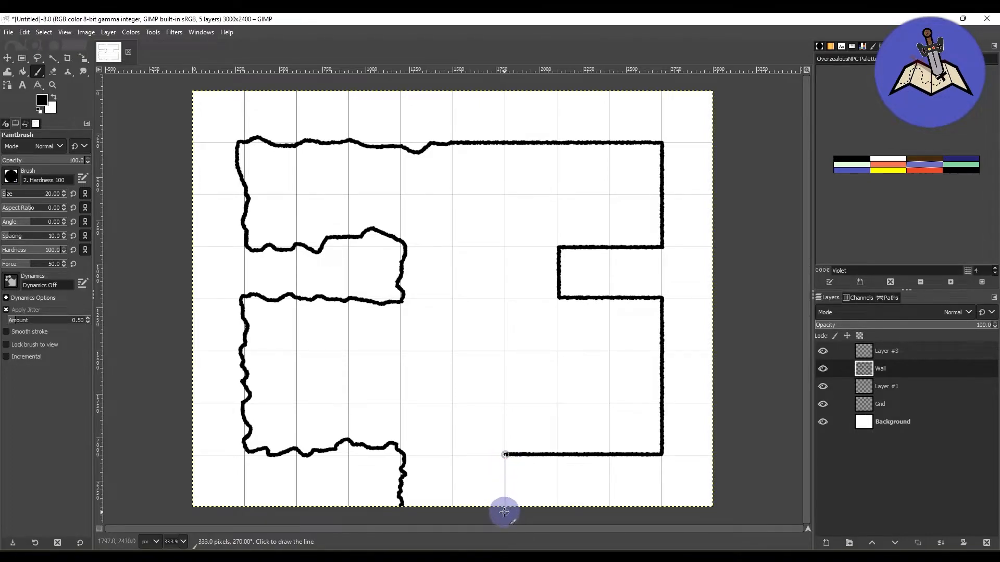
shift+click(505, 512)
Paint a straight-sided square pillar in one grid cell on the map's right half and a rough-edged pillar in a matching left-half cell
click(510, 354)
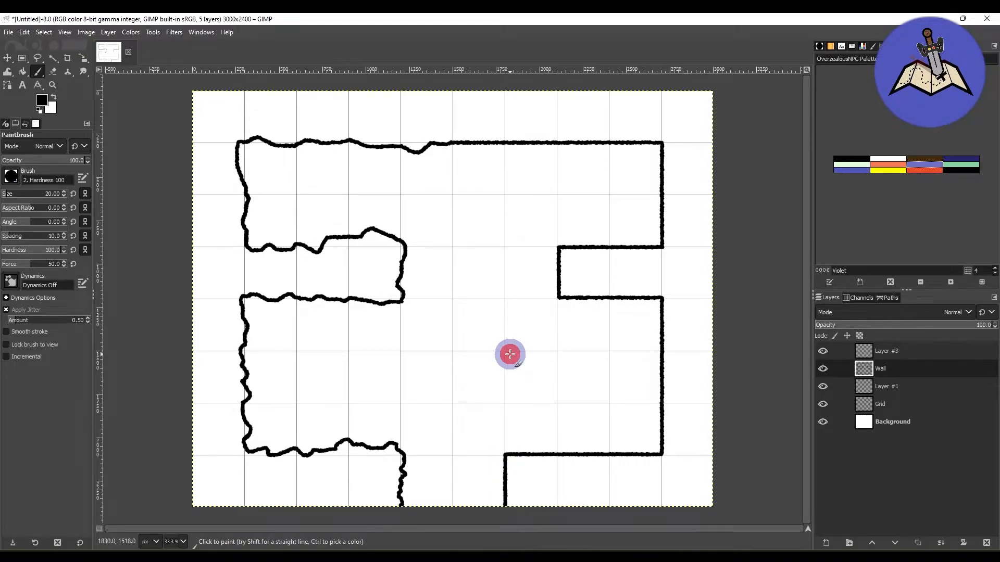
shift+click(554, 354)
shift+click(555, 400)
shift+click(509, 401)
shift+click(508, 356)
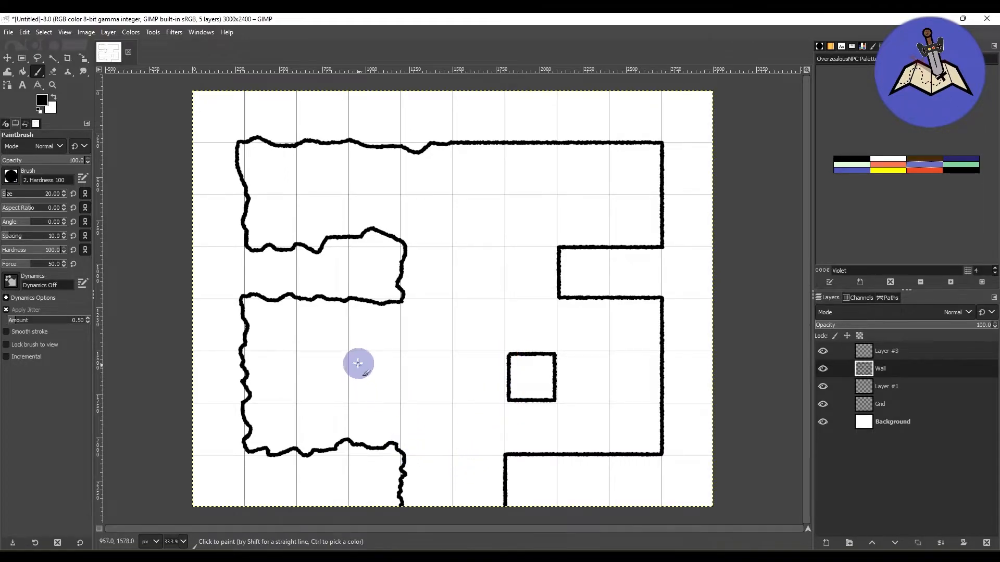
mouse_move(352, 355)
mouse_down()
mouse_move(393, 357)
mouse_move(396, 396)
mouse_move(357, 397)
mouse_move(350, 352)
mouse_up()
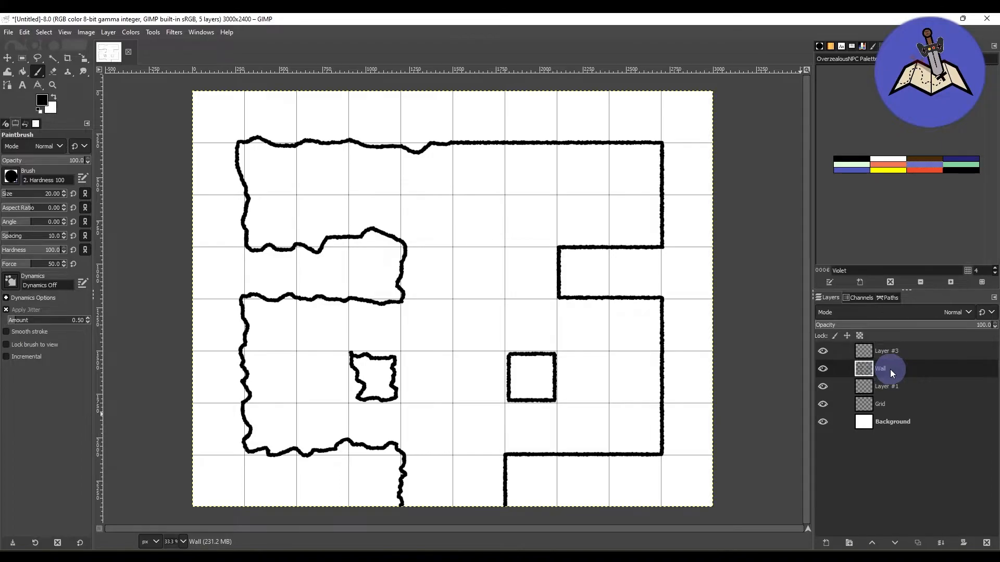
Use Fuzzy Select on the Wall layer to select the area outside the walls and add the insides of both pillars
click(52, 58)
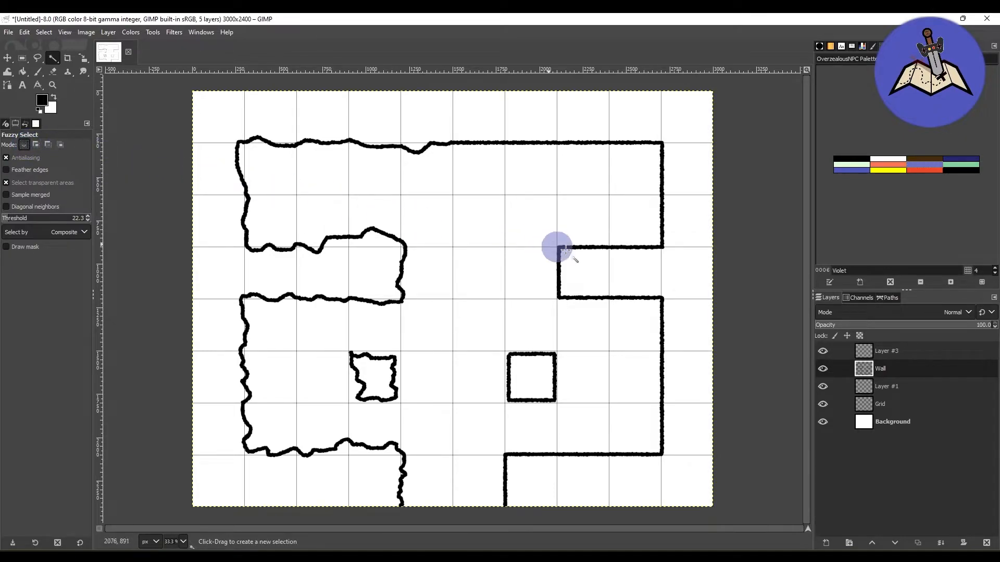
click(687, 331)
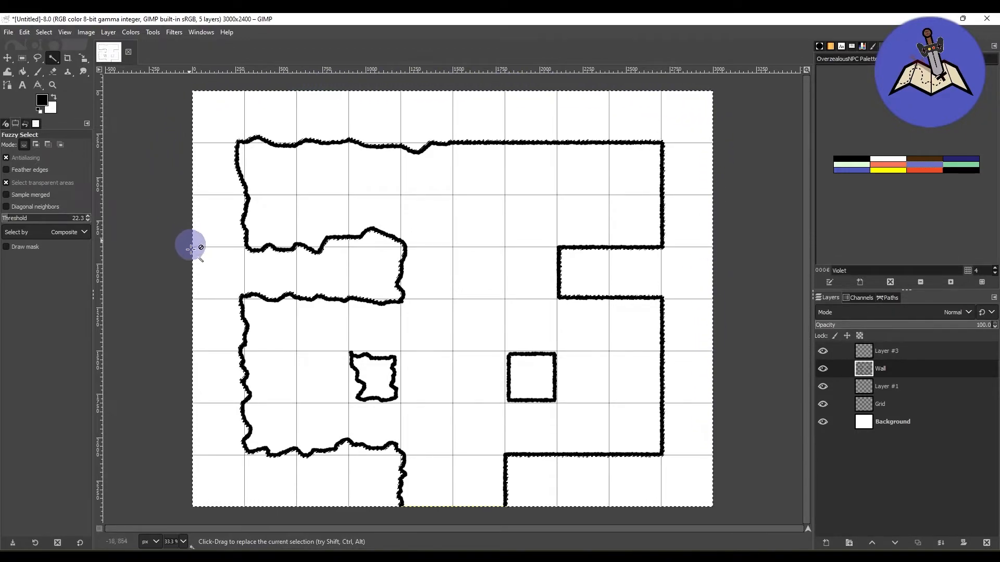
click(37, 146)
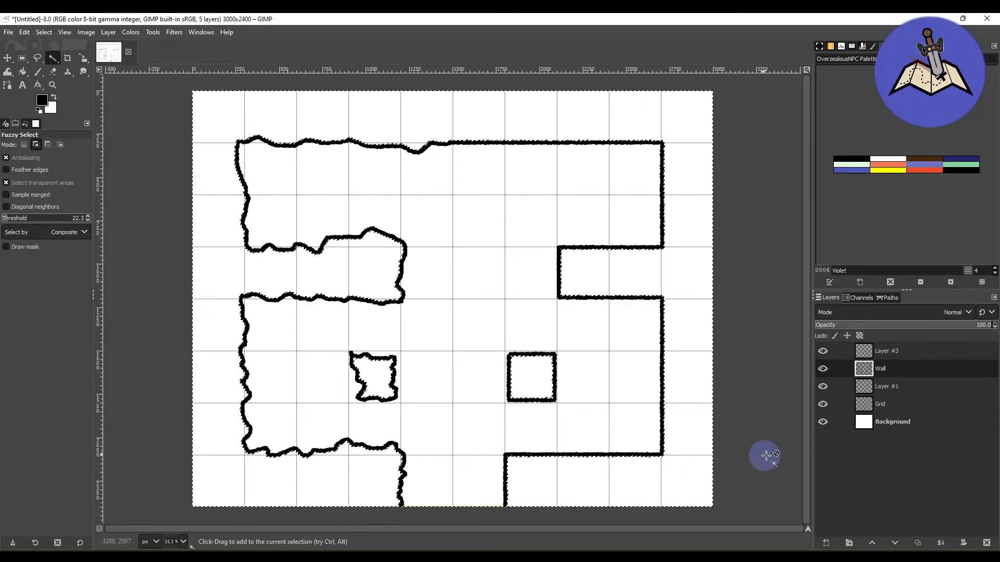
Rename Layer #1, the layer between Wall and Grid, as Stone
click(889, 388)
double_click(893, 388)
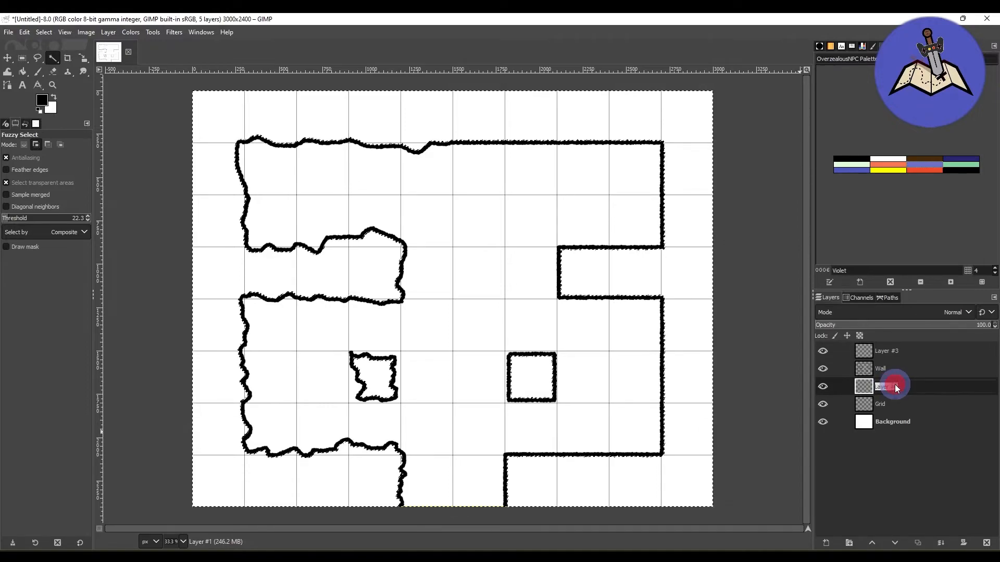
text(Stone)
key(Return)
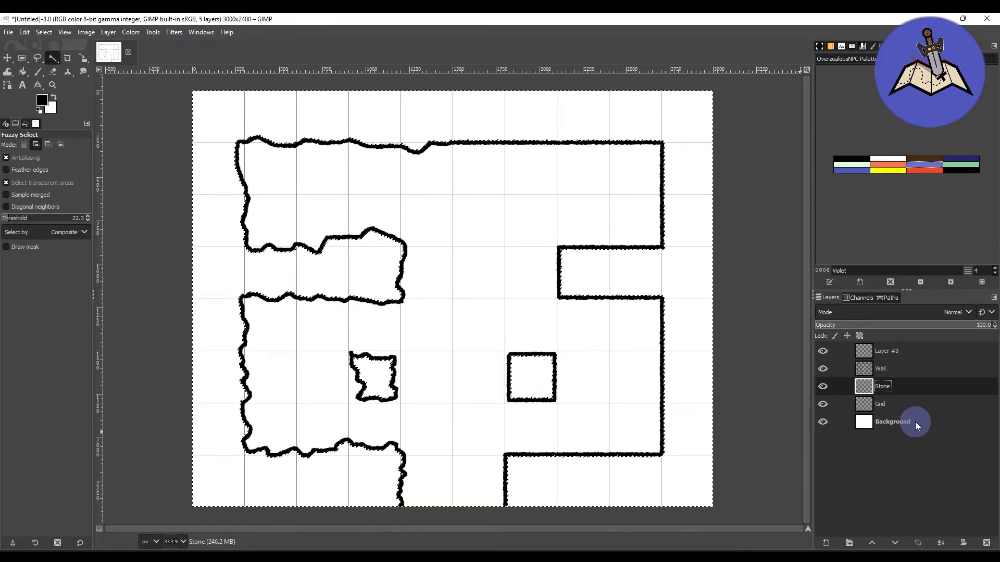
Bucket-fill the selected areas on the Stone layer with gray a2a2a2 and clear the selection
click(42, 102)
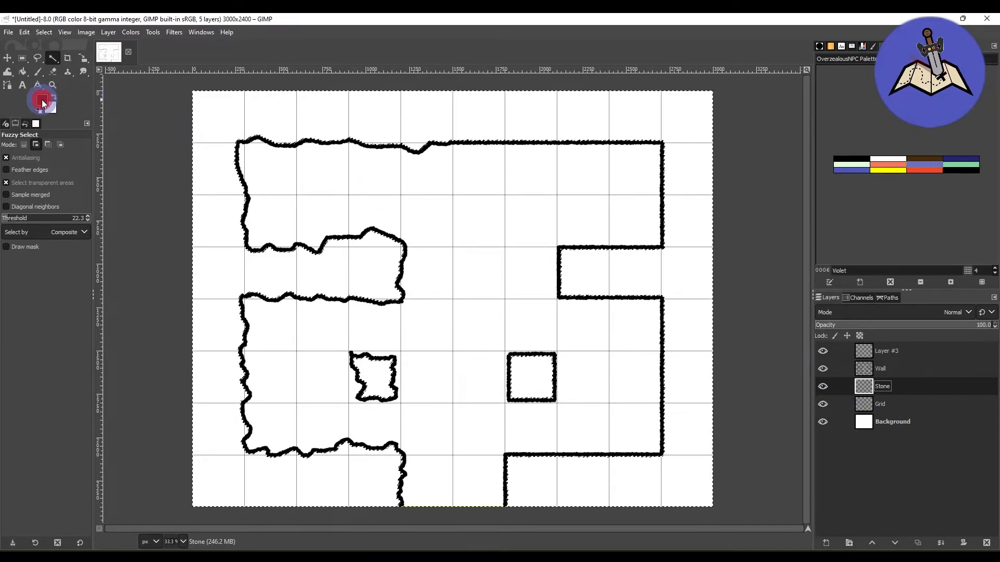
drag(220, 129, 167, 116)
click(330, 220)
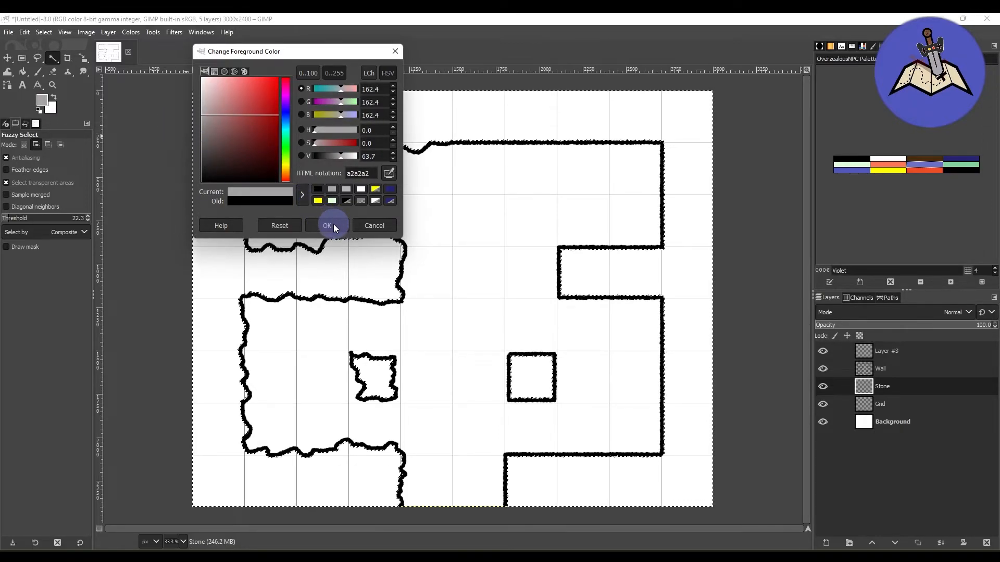
click(23, 71)
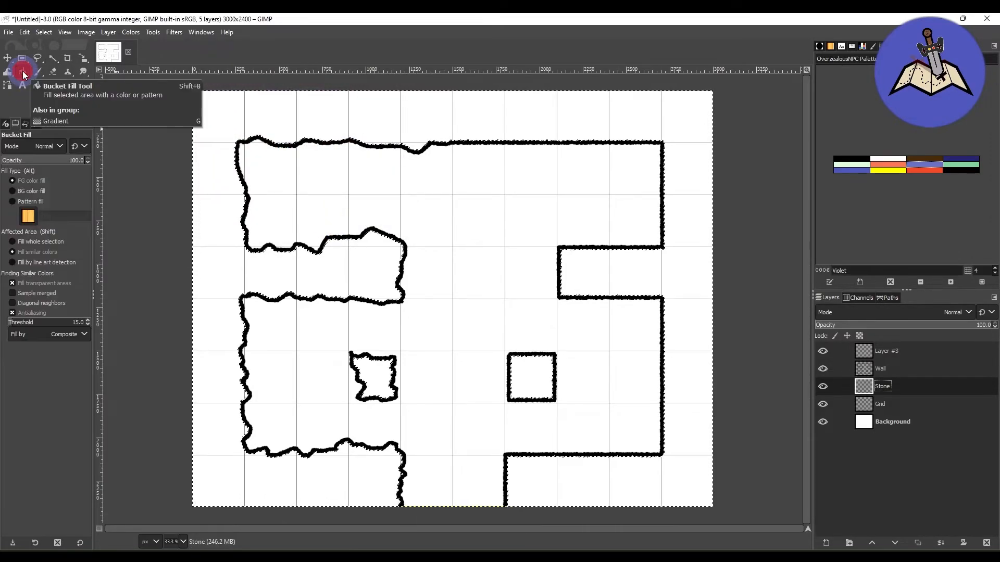
click(688, 335)
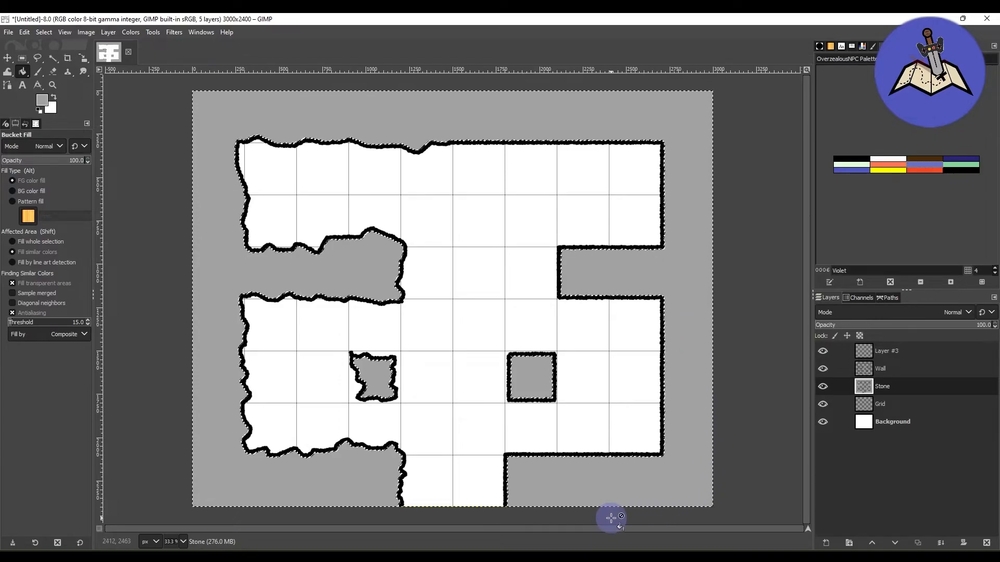
click(44, 33)
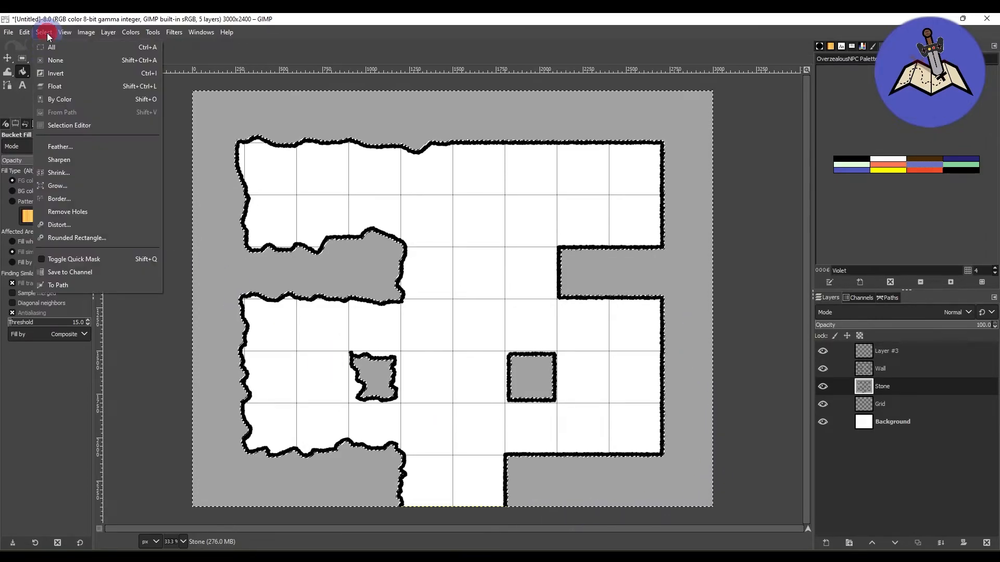
click(52, 60)
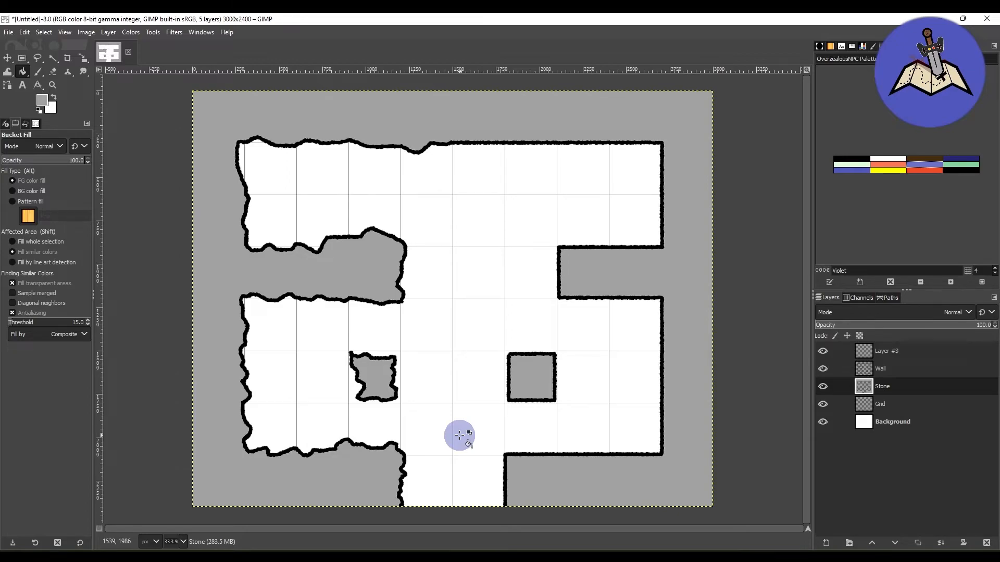
Export the map to the Documents folder as the JPEG Battle Map1.jpg at quality 90
click(13, 33)
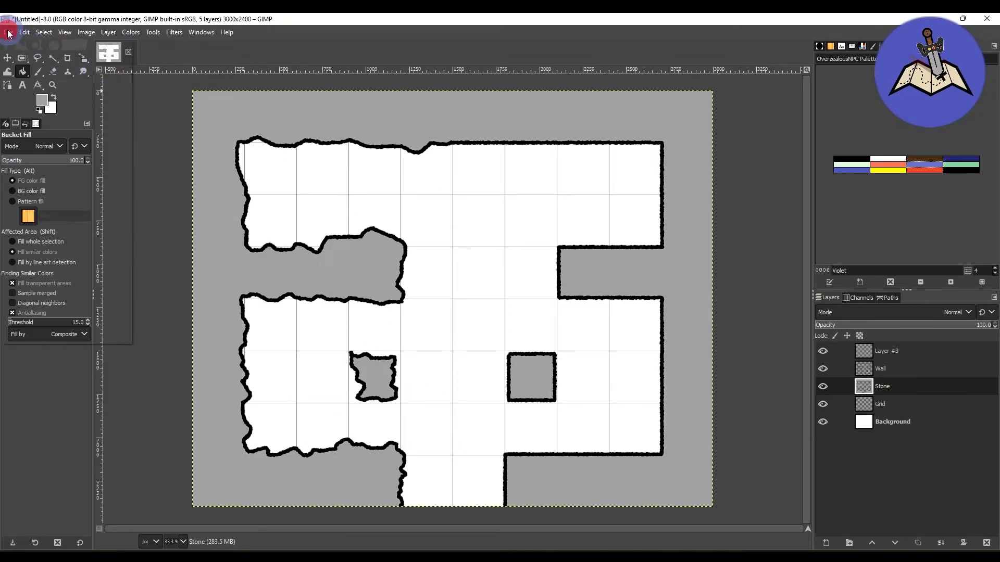
click(31, 207)
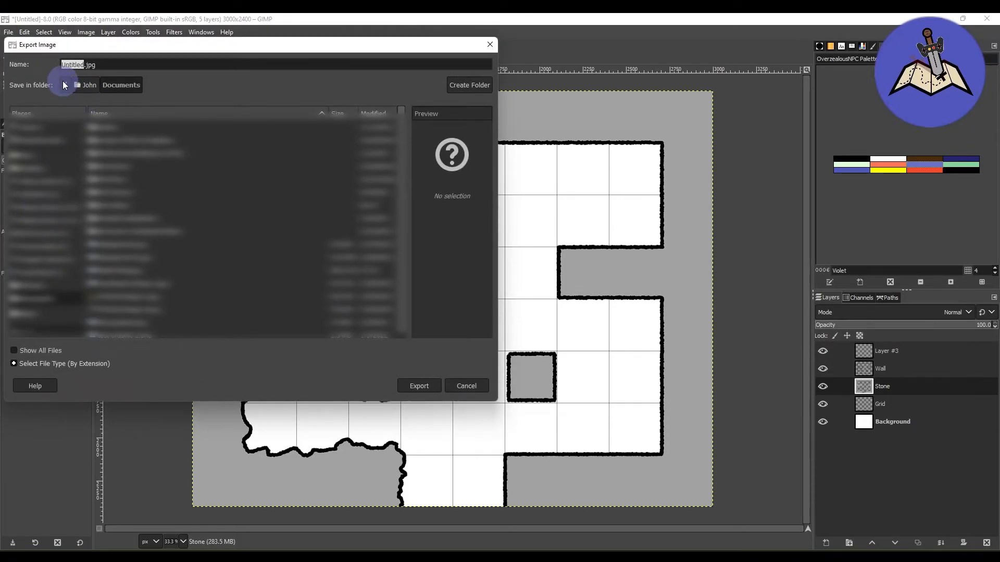
text(Battle Map1)
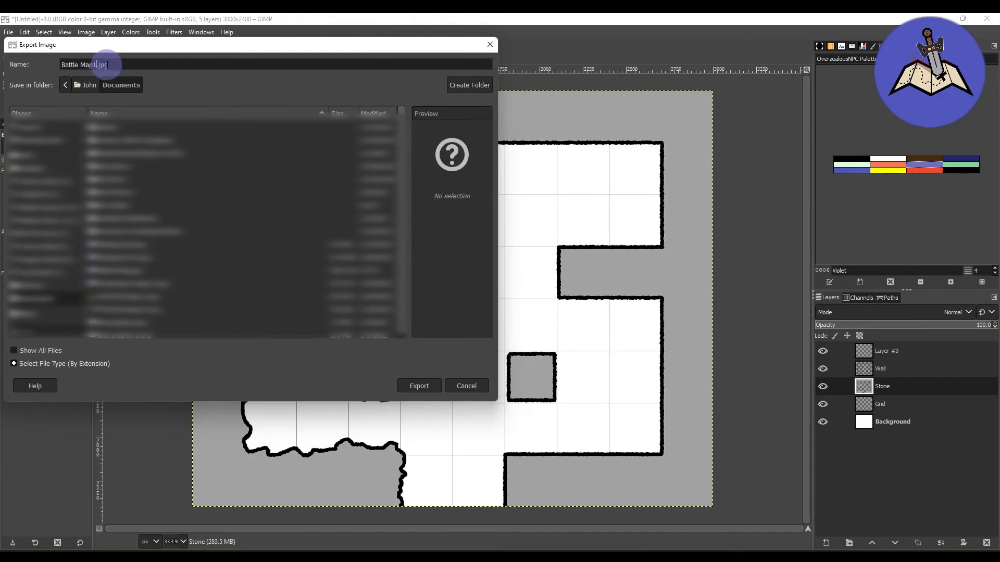
click(422, 386)
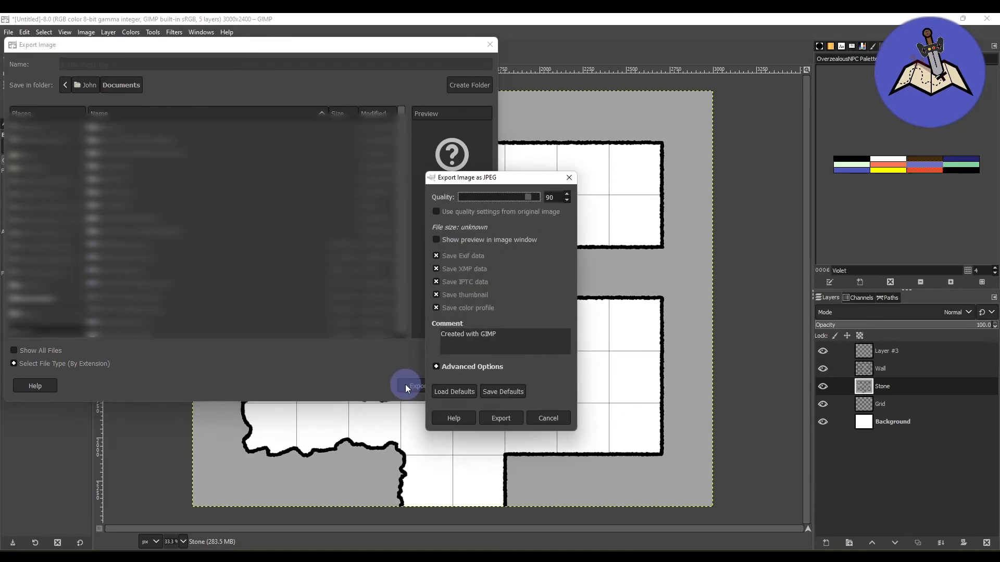
click(503, 419)
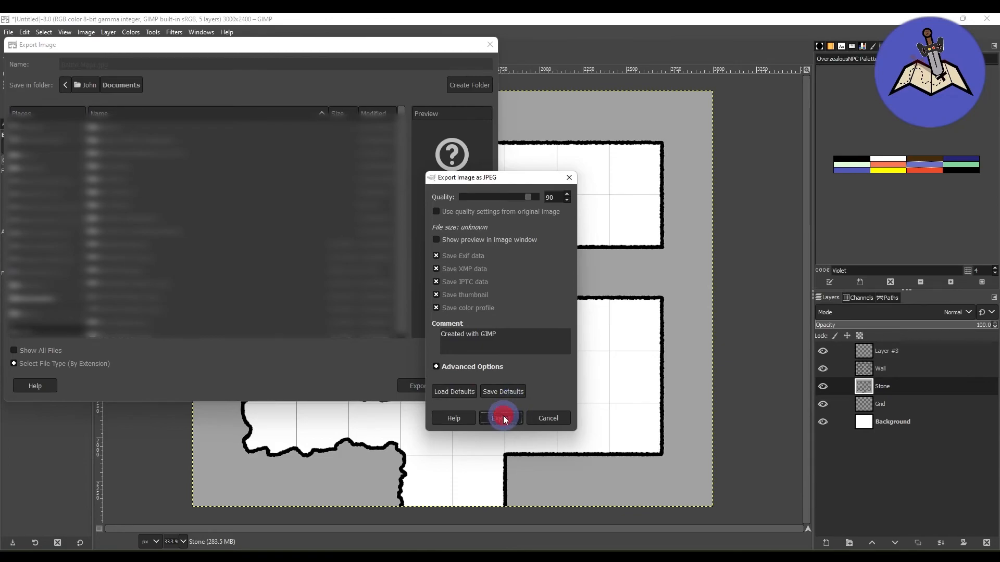